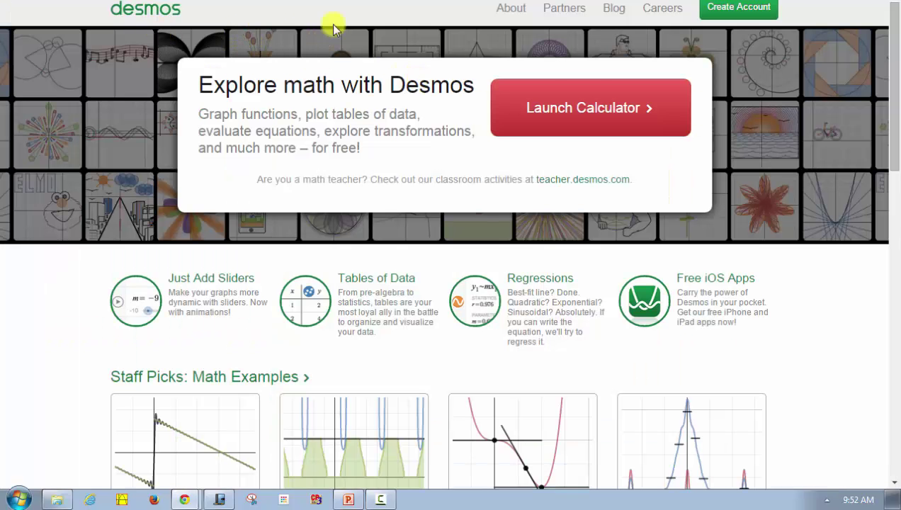
# Launch the Desmos calculator with a blank graph and an empty expression line 1.
pyautogui.click(581, 112)
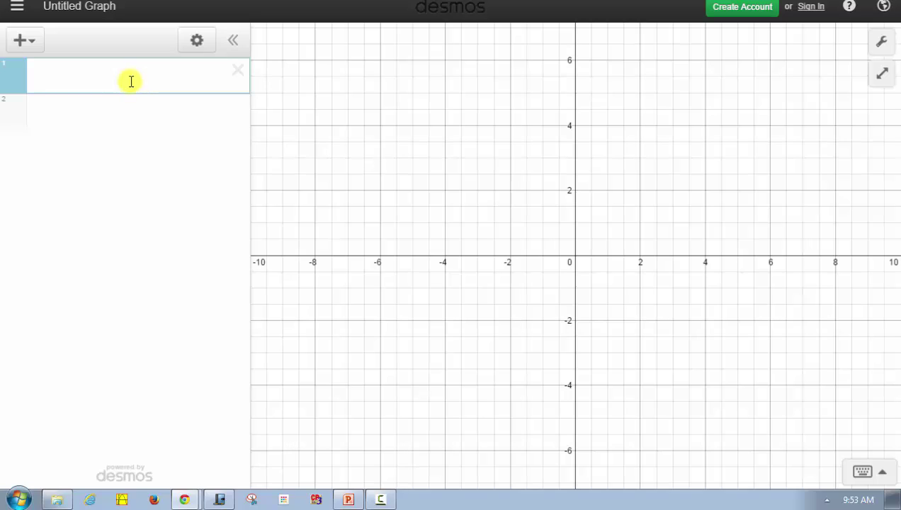
pyautogui.click(23, 44)
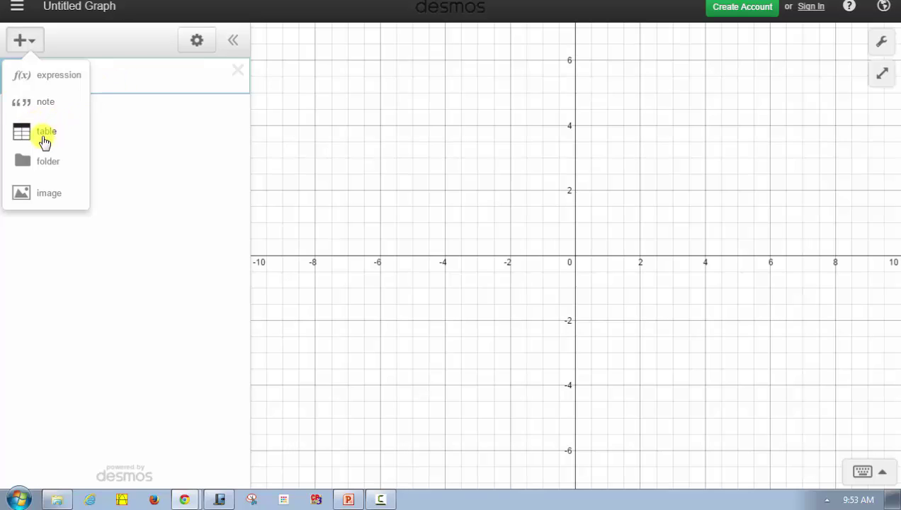
pyautogui.click(121, 80)
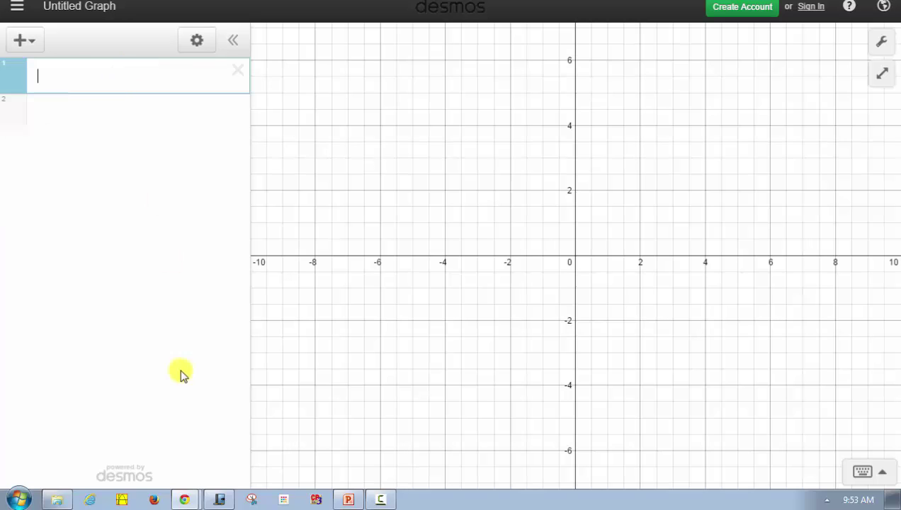
# Copy the First Quiz and Second Quiz score table from WAMAP, then return to Desmos.
pyautogui.moveTo(189, 500)
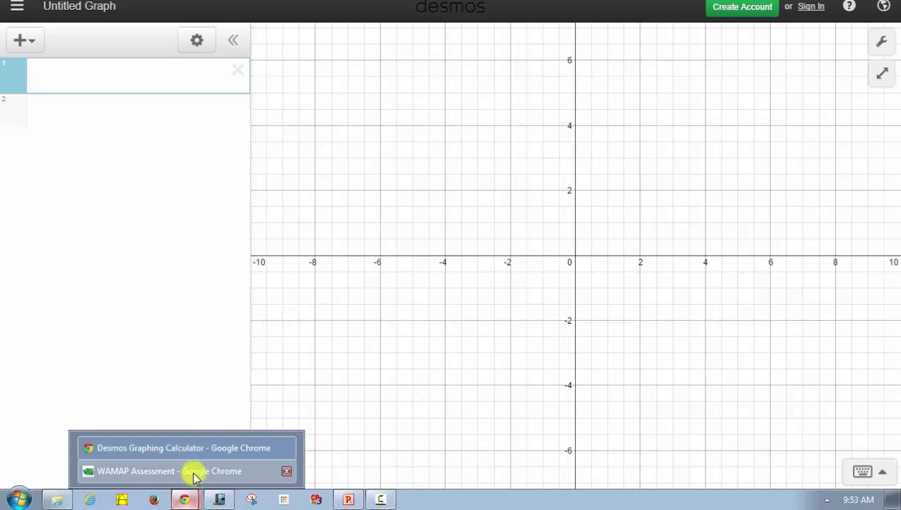
pyautogui.click(190, 471)
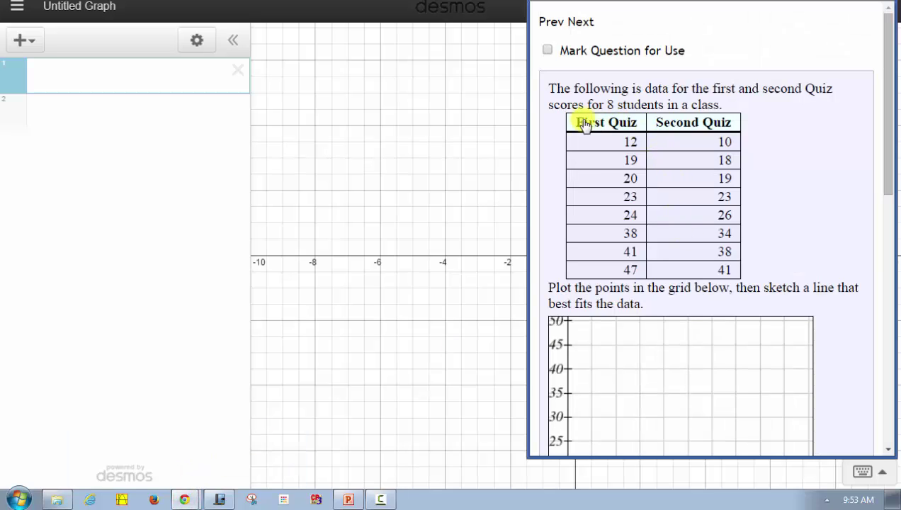
pyautogui.moveTo(576, 123); pyautogui.dragTo(735, 272)
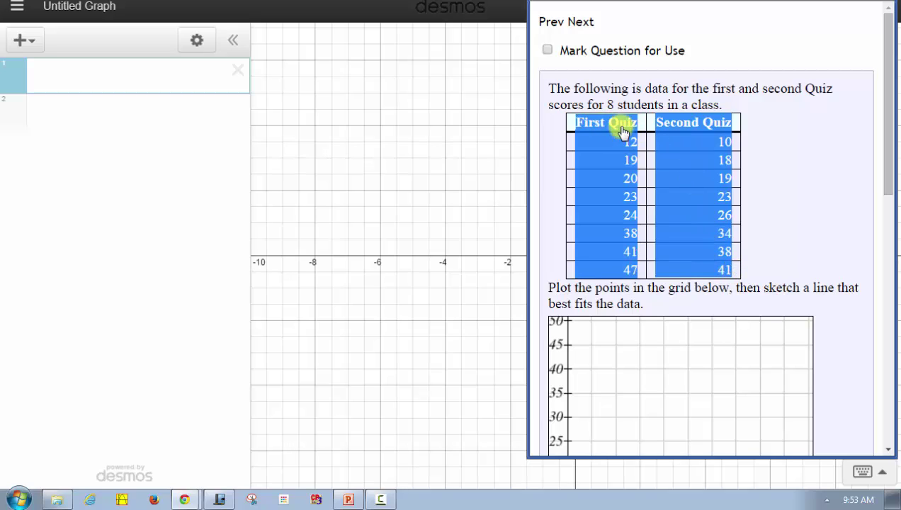
pyautogui.rightClick(675, 138)
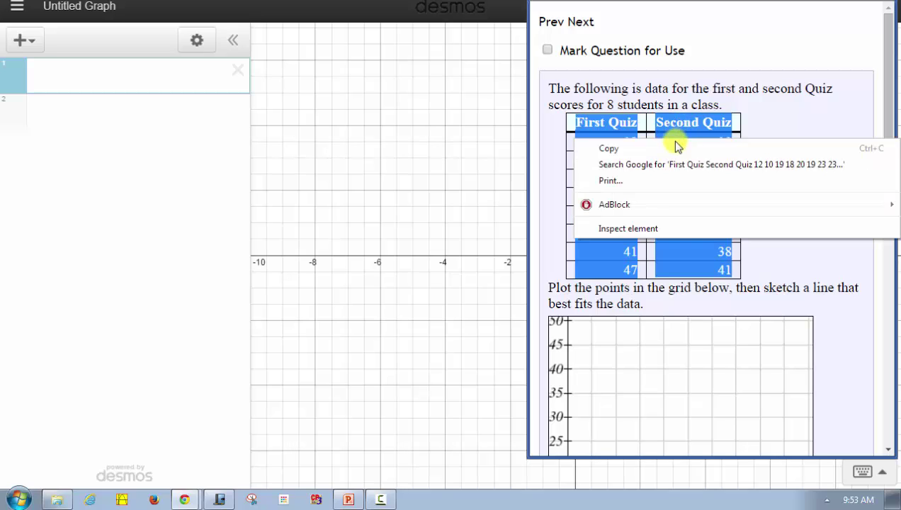
pyautogui.click(663, 147)
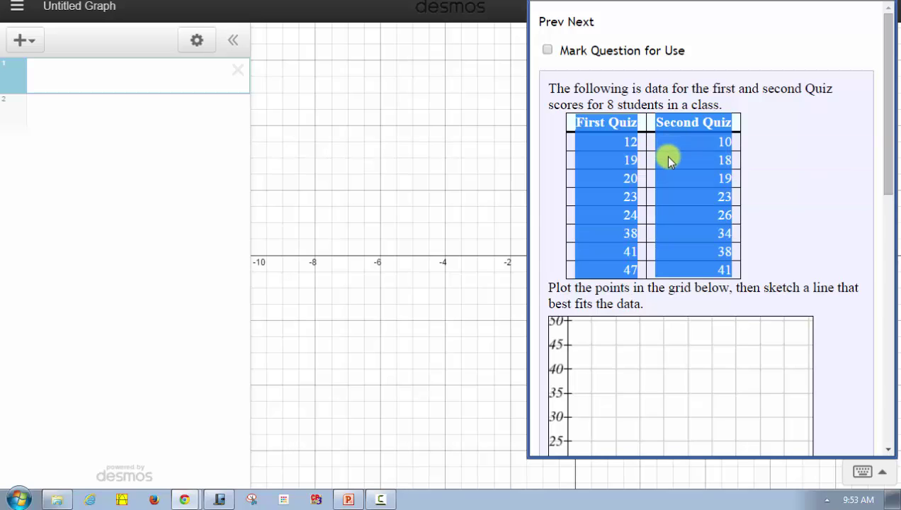
pyautogui.click(46, 74)
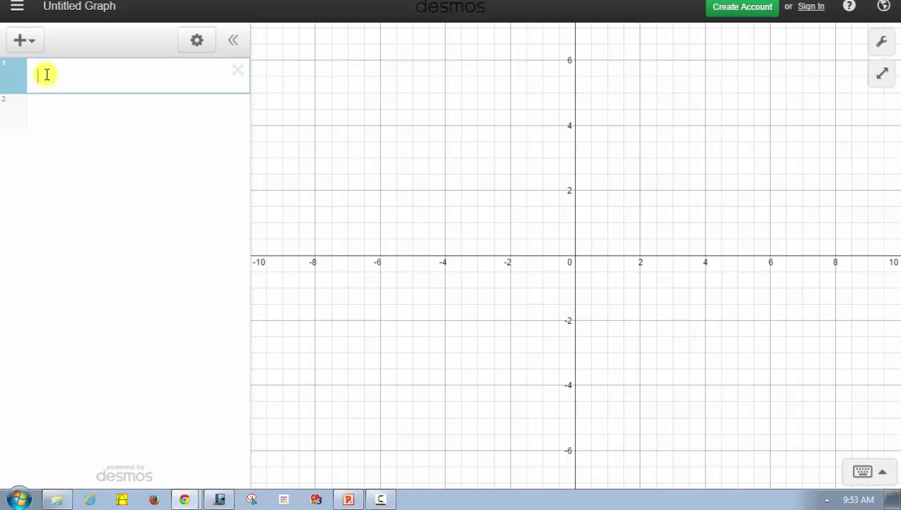
# Paste the quiz scores as an x1/y1 table and colour the plotted points red.
pyautogui.hotkey('ctrl', 'v')
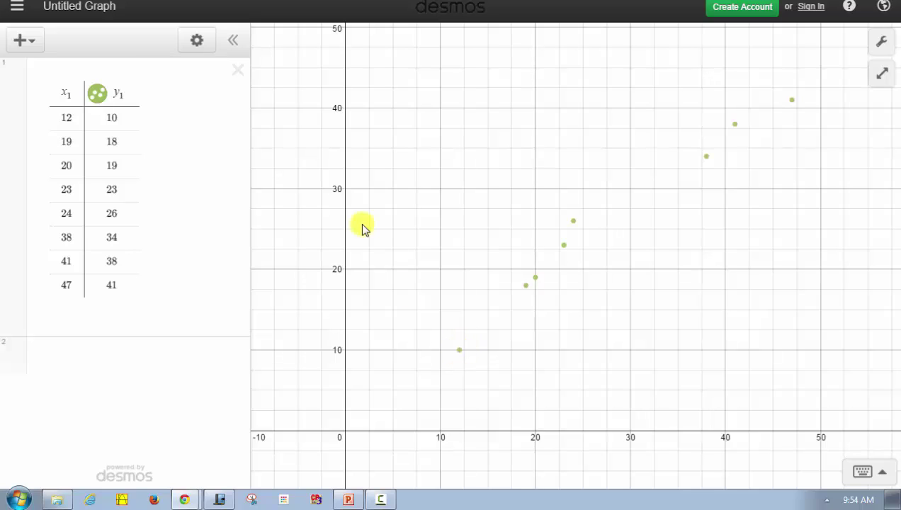
pyautogui.click(195, 43)
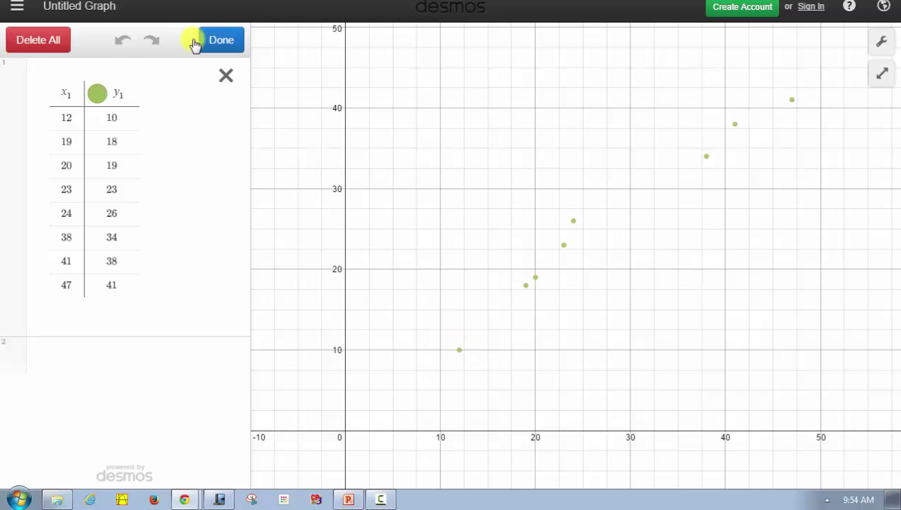
pyautogui.click(99, 94)
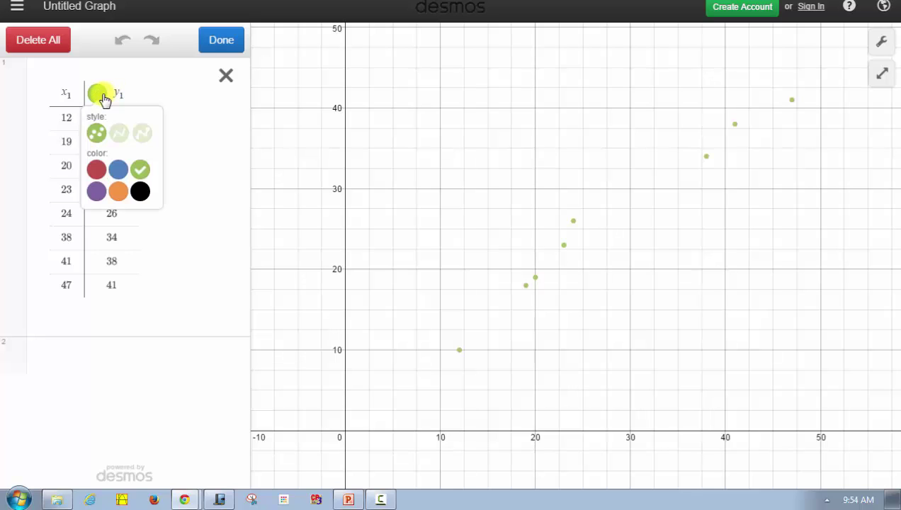
pyautogui.click(96, 170)
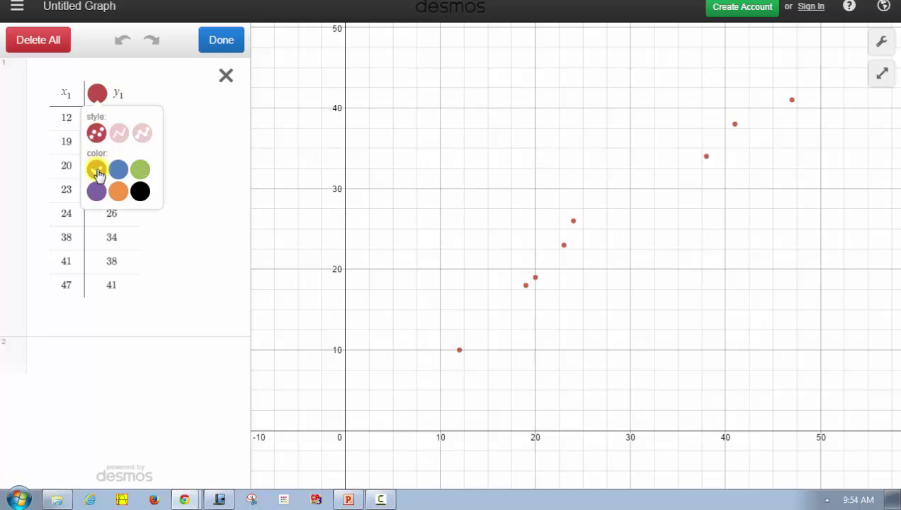
pyautogui.click(222, 44)
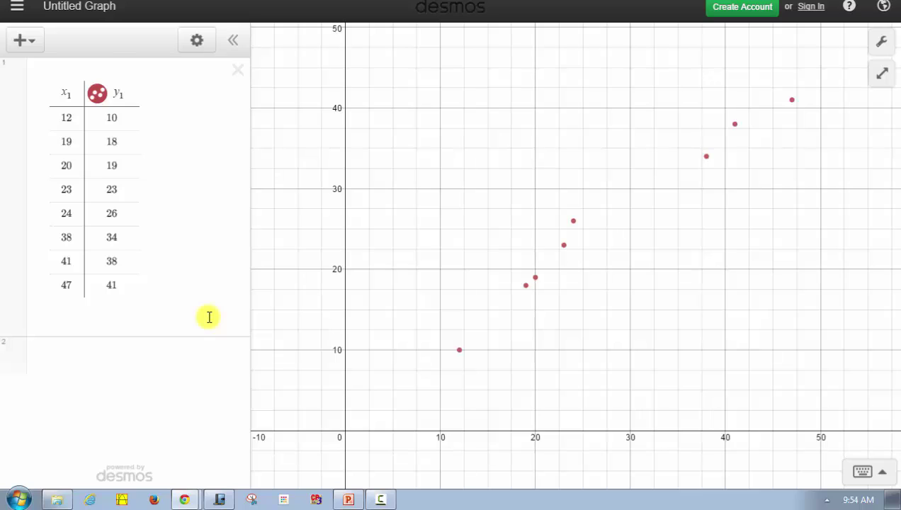
# Add a new expression above the table and enter the regression y_1~mx_1+b.
pyautogui.click(20, 42)
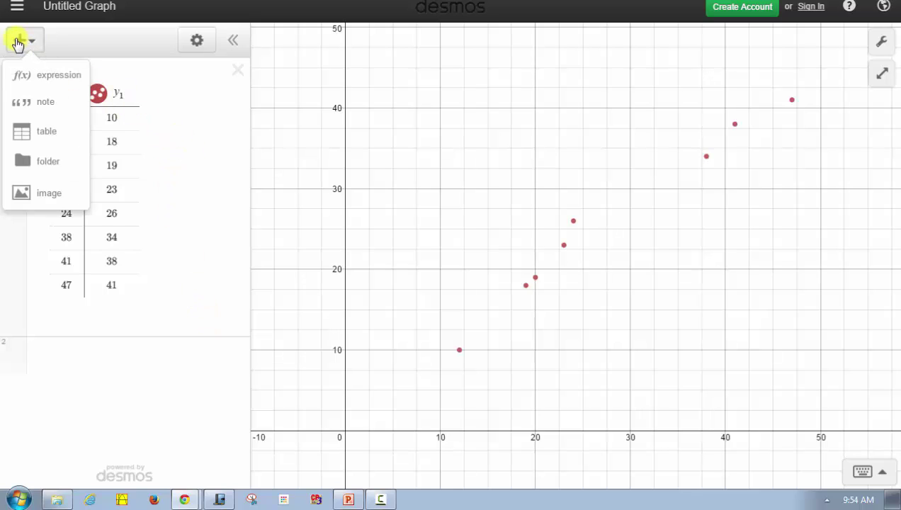
pyautogui.click(26, 78)
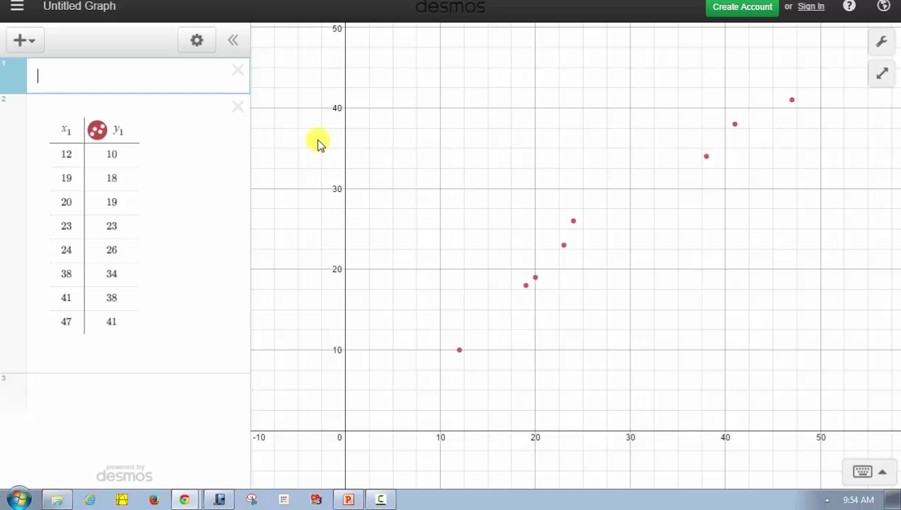
pyautogui.write('y_1')
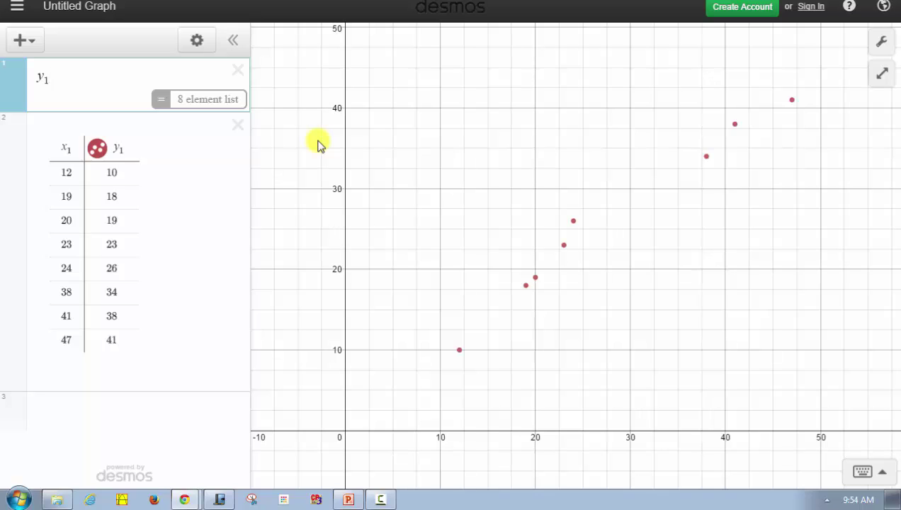
pyautogui.write('~')
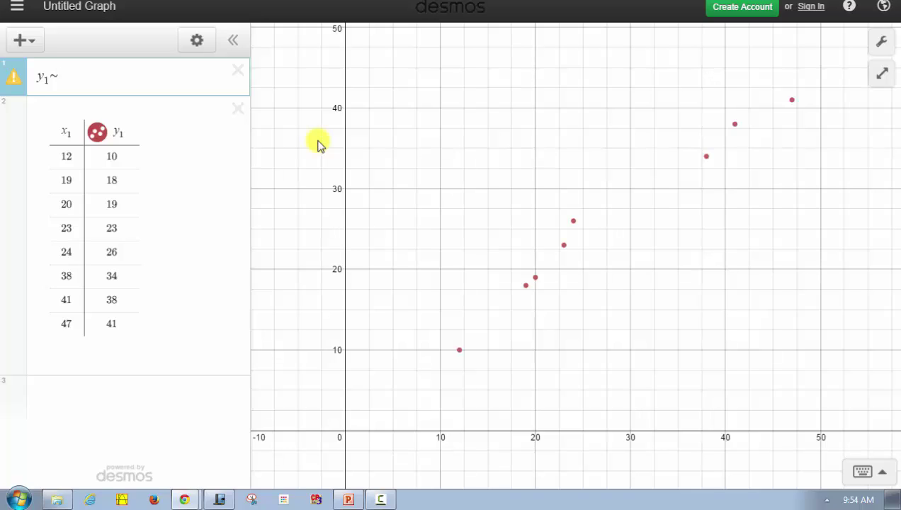
pyautogui.write('mx1+')
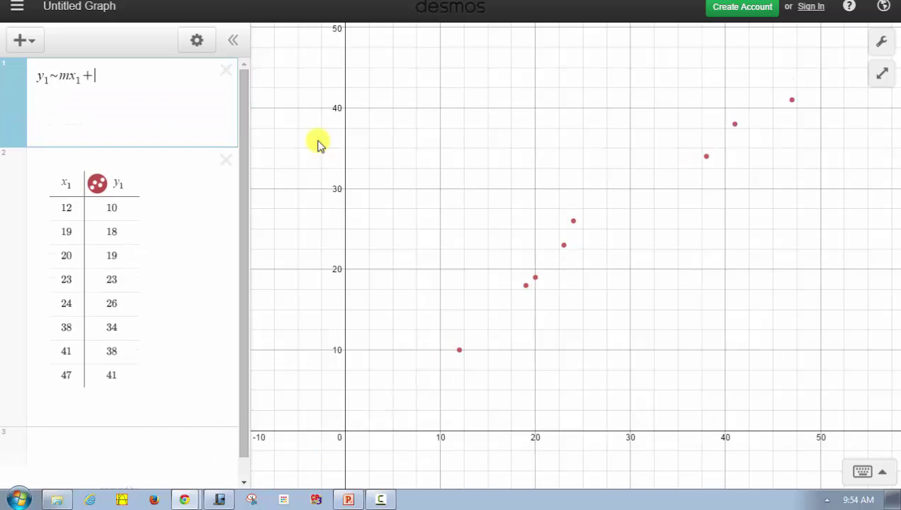
pyautogui.write('b')
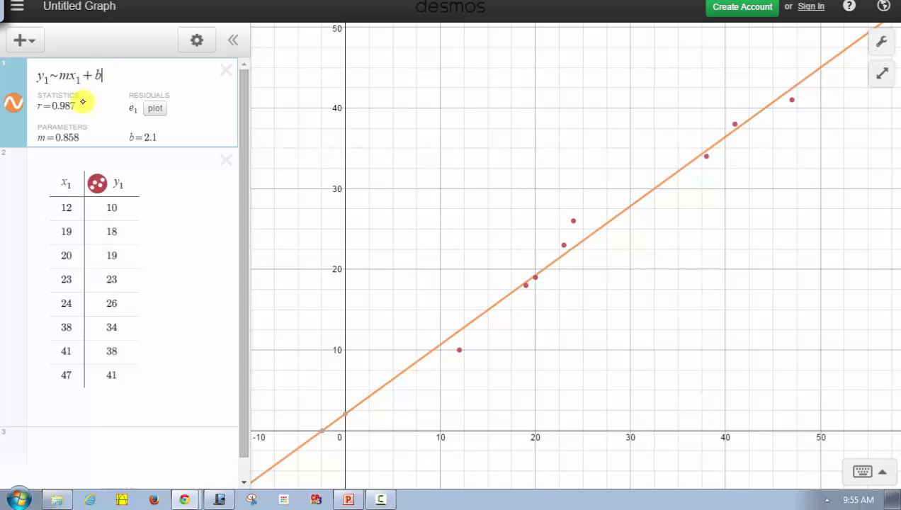
# Plot the regression's e1 residuals as points alongside the data.
pyautogui.click(155, 110)
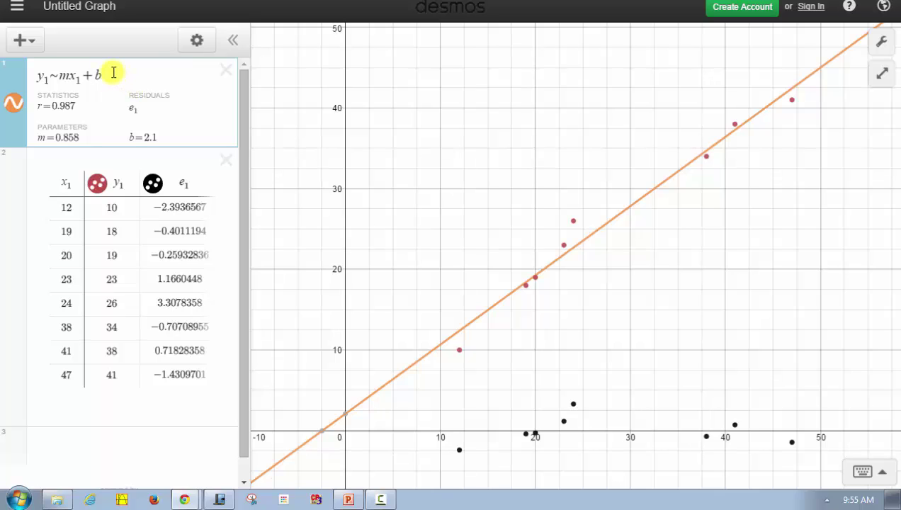
pyautogui.moveTo(345, 419)
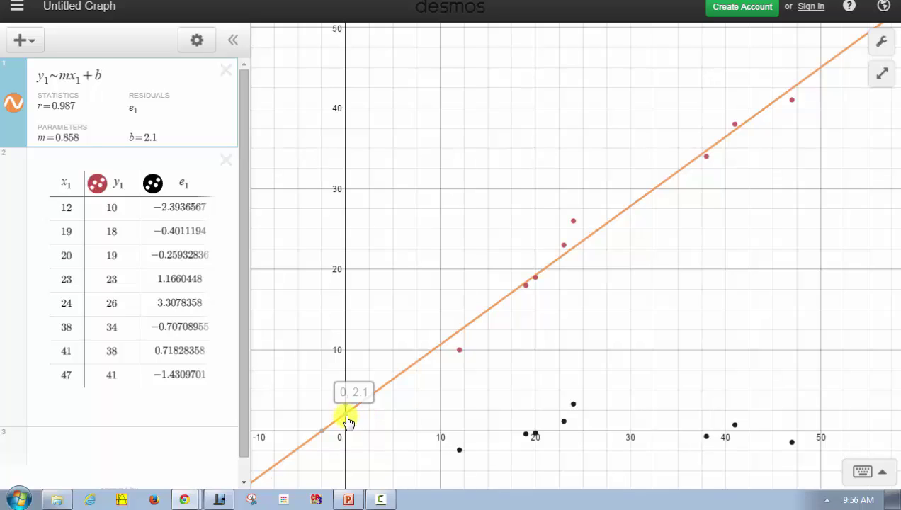
# Trace the regression line up to x=30, reading 27.84, then zoom in.
pyautogui.moveTo(324, 437)
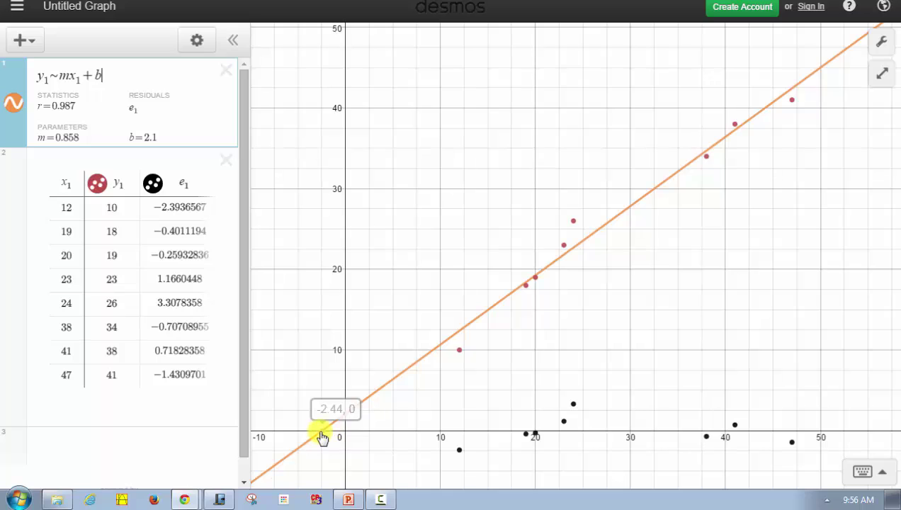
pyautogui.click(359, 405)
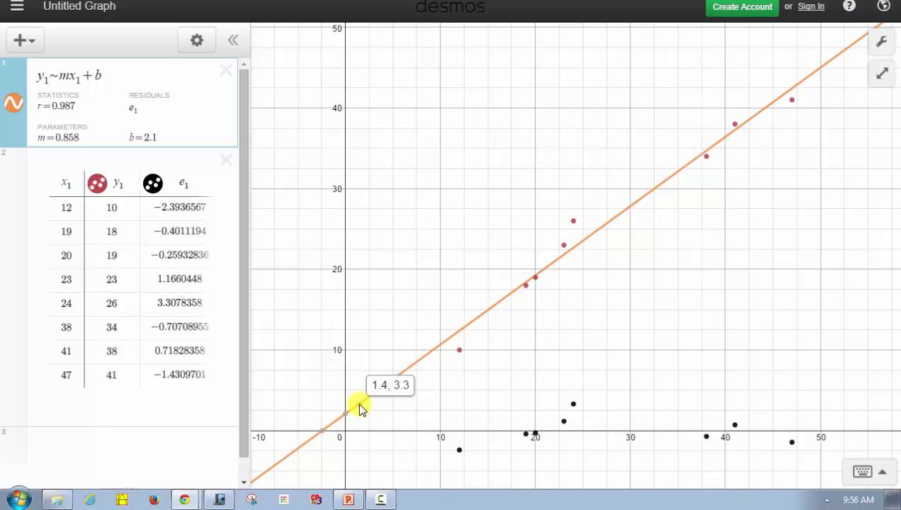
pyautogui.moveTo(359, 405); pyautogui.dragTo(579, 251)
pyautogui.moveTo(653, 198)
pyautogui.mouseDown()
pyautogui.moveTo(669, 183)
pyautogui.moveTo(633, 212)
pyautogui.mouseUp()
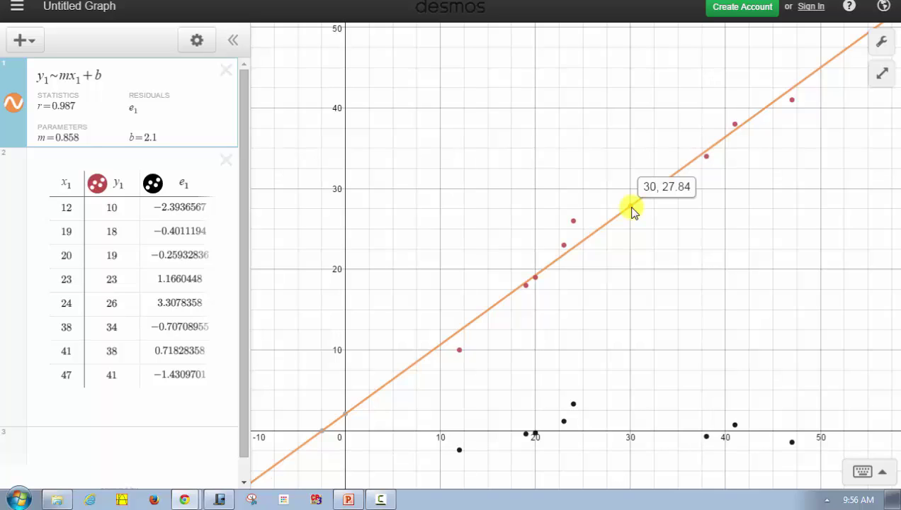
pyautogui.scroll(3, 632, 212)
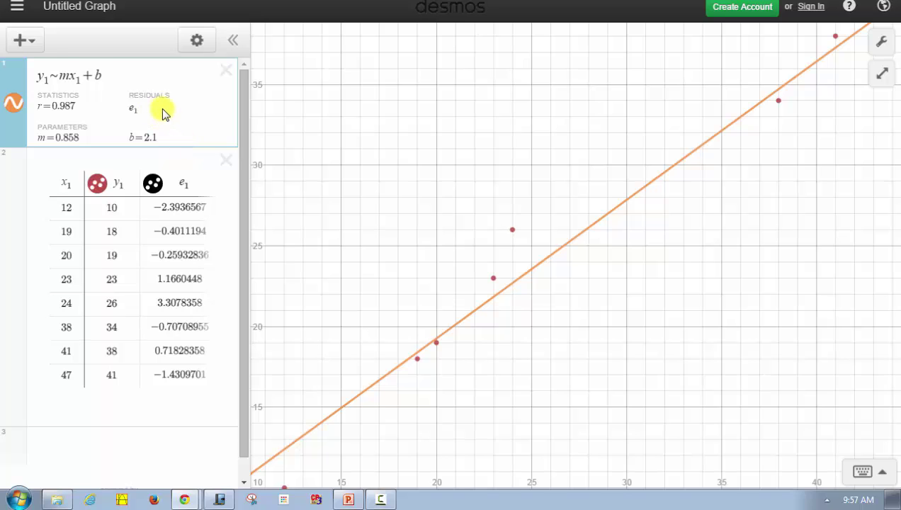
# Add a new expression y=0.858x+2.1 to graph the regression line.
pyautogui.click(22, 44)
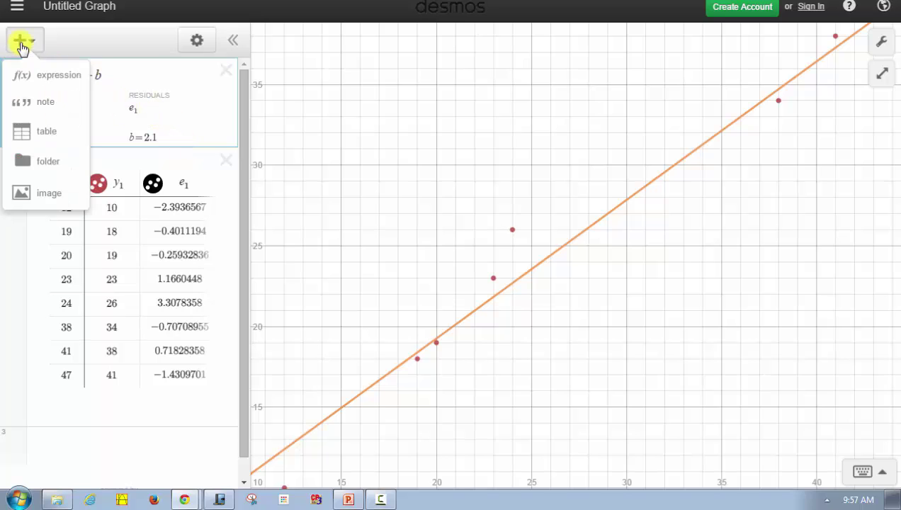
pyautogui.click(37, 77)
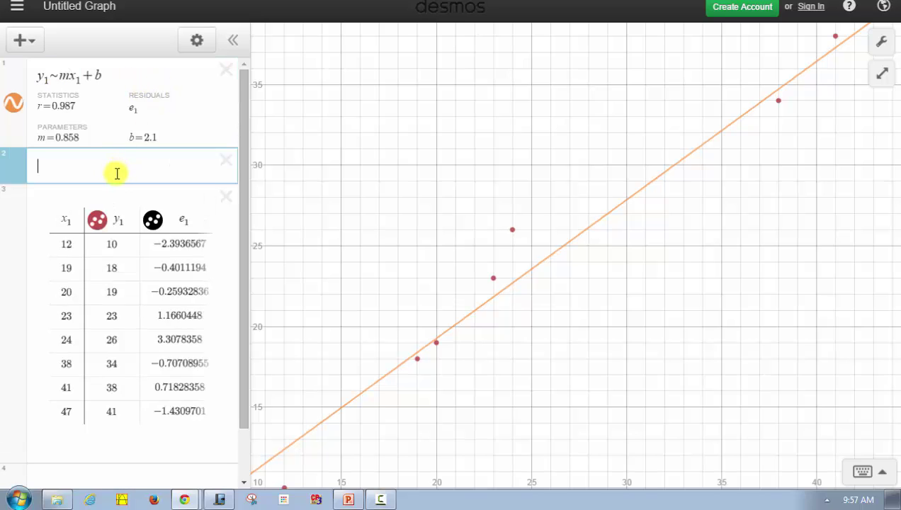
pyautogui.write('y=0.')
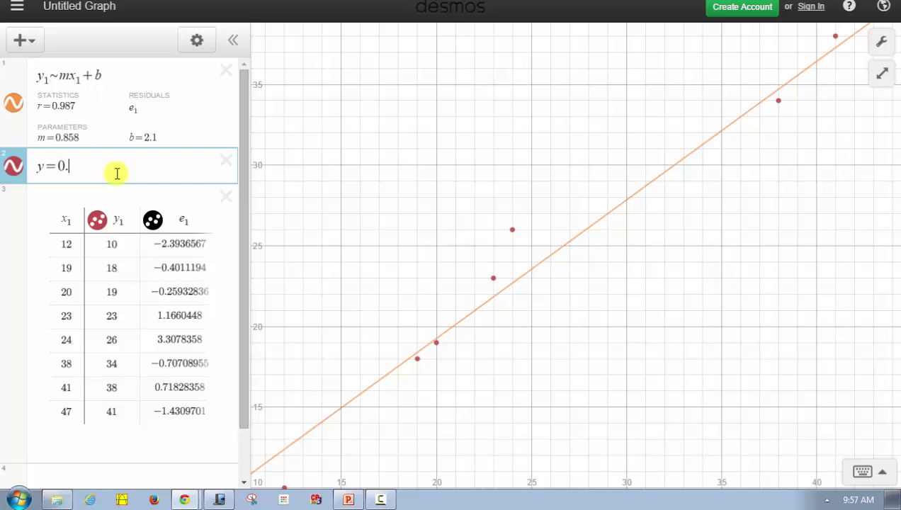
pyautogui.write('858x+2.1')
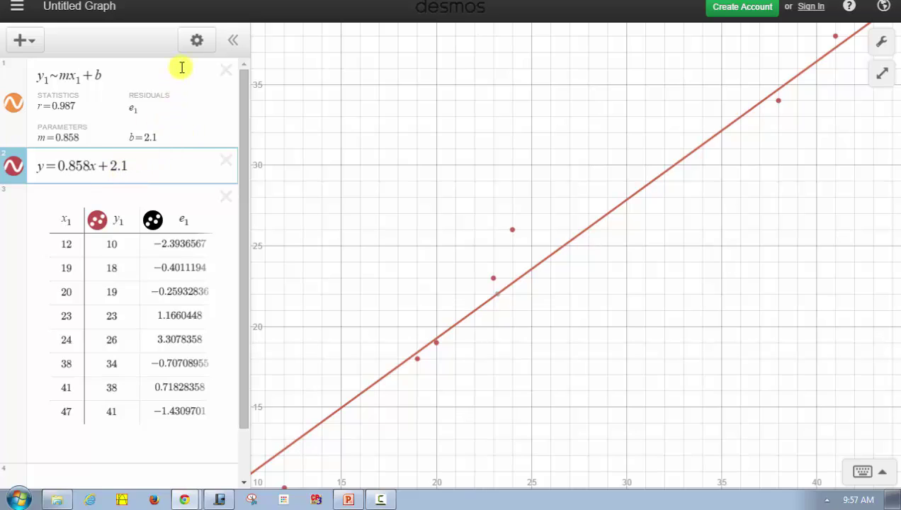
pyautogui.click(197, 42)
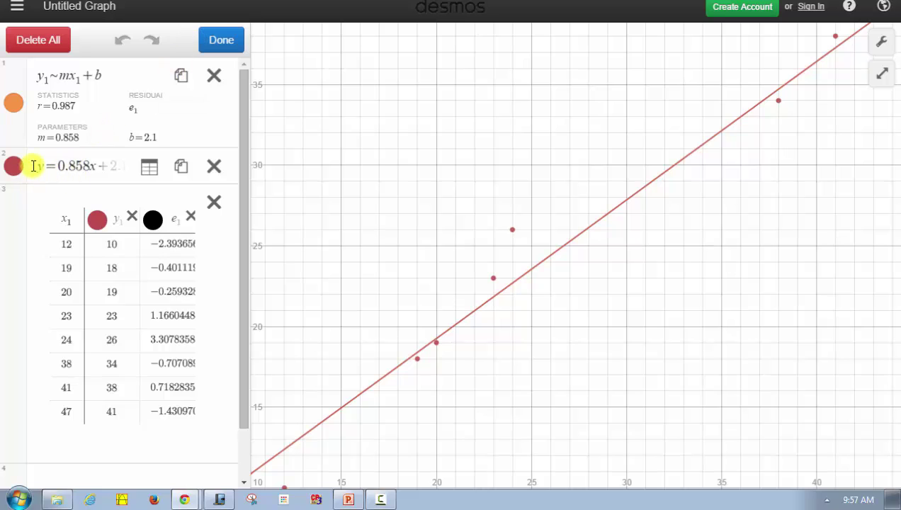
# Convert the line to a table and replace the first x value with 40, giving 36.42.
pyautogui.click(149, 170)
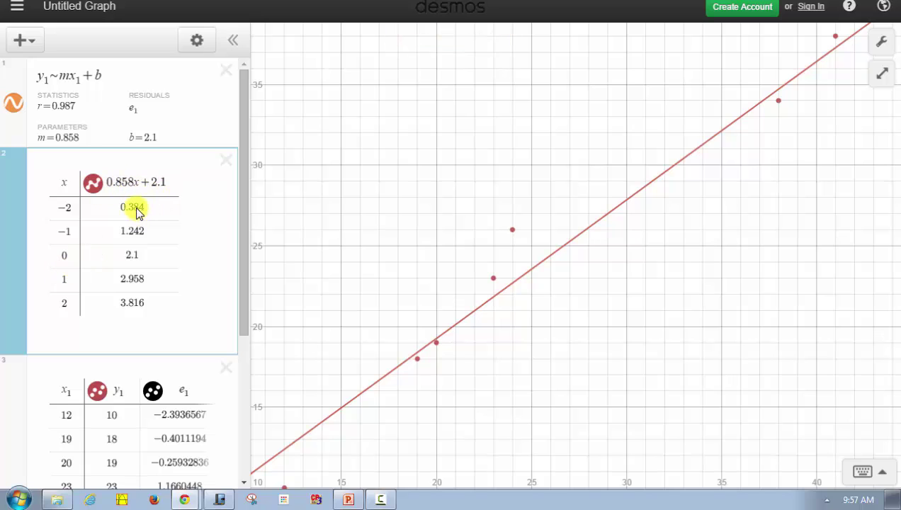
pyautogui.click(72, 207)
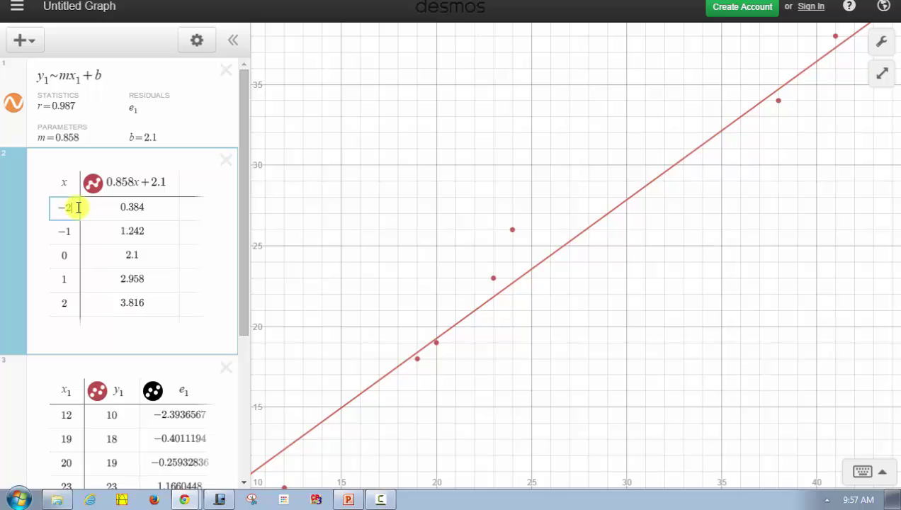
pyautogui.press('BackSpace')
pyautogui.press('BackSpace')
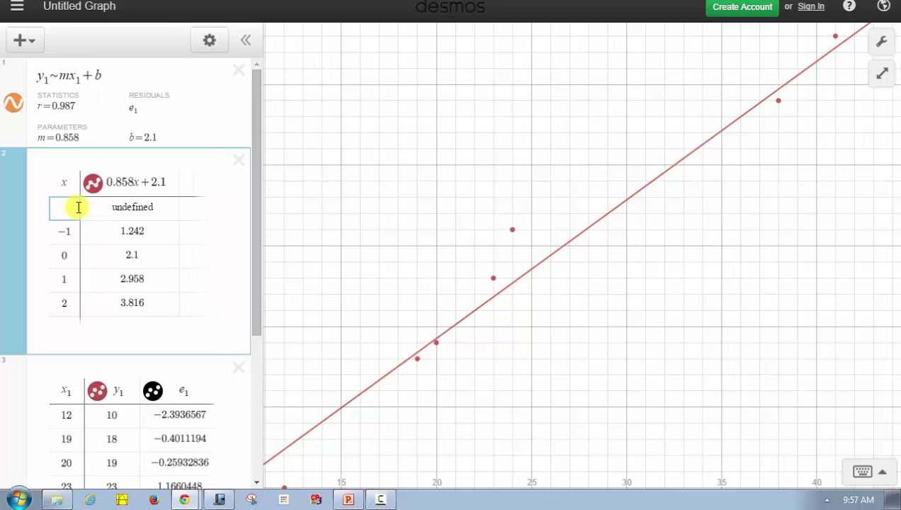
pyautogui.write('40')
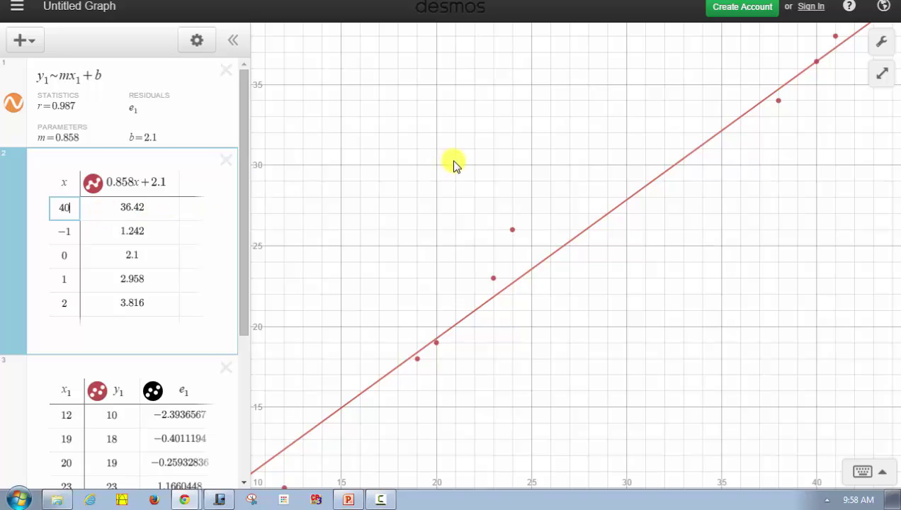
# On the PowerPoint worksheet slide, handwrite y = 0.858x + 2.1 below the quiz table.
pyautogui.click(221, 498)
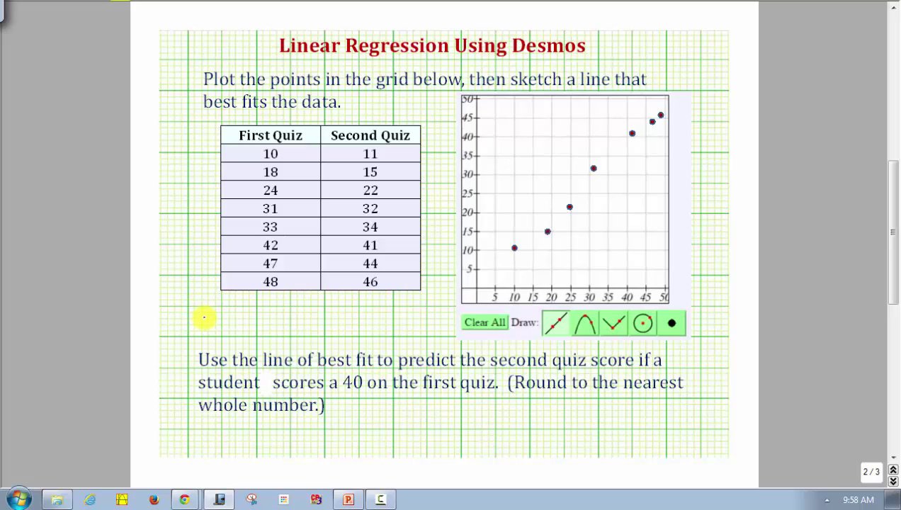
pyautogui.moveTo(195, 314); pyautogui.dragTo(197, 337)
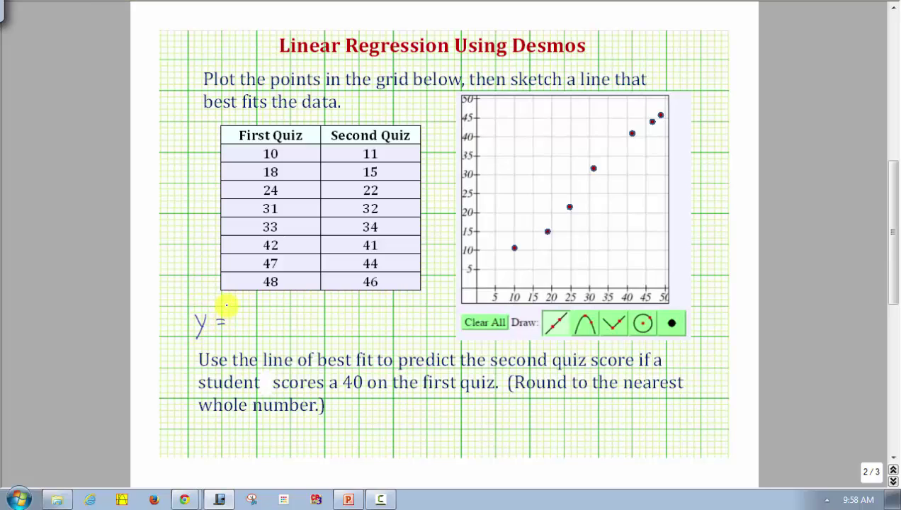
pyautogui.moveTo(241, 313)
pyautogui.mouseDown()
pyautogui.moveTo(290, 312)
pyautogui.moveTo(321, 322)
pyautogui.moveTo(337, 312)
pyautogui.moveTo(362, 327)
pyautogui.mouseUp()
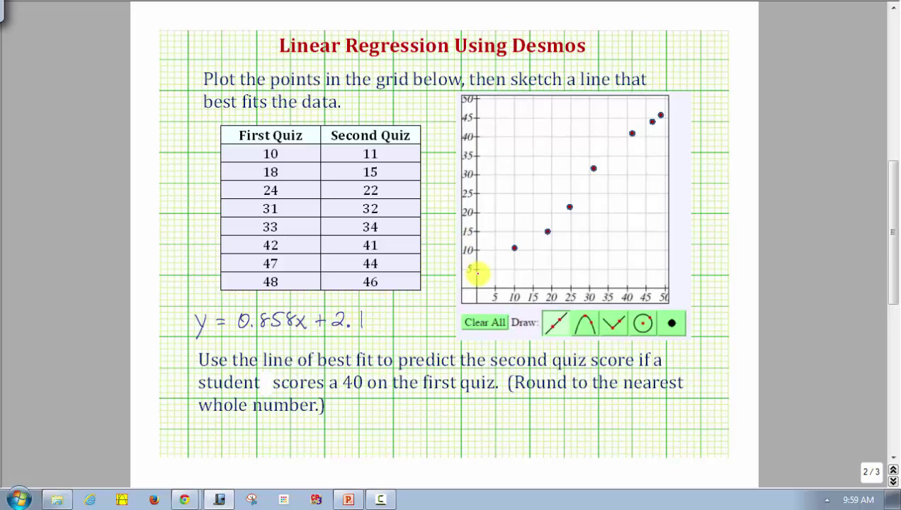
# Mark (0, 2.1) and (30, 27.84), then sketch the best-fit line through them with an arrowhead.
pyautogui.click(477, 280)
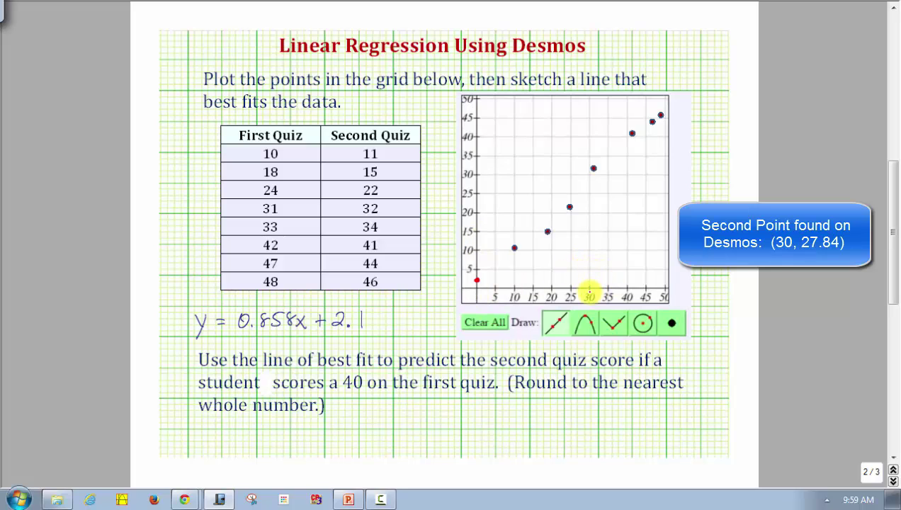
pyautogui.click(589, 181)
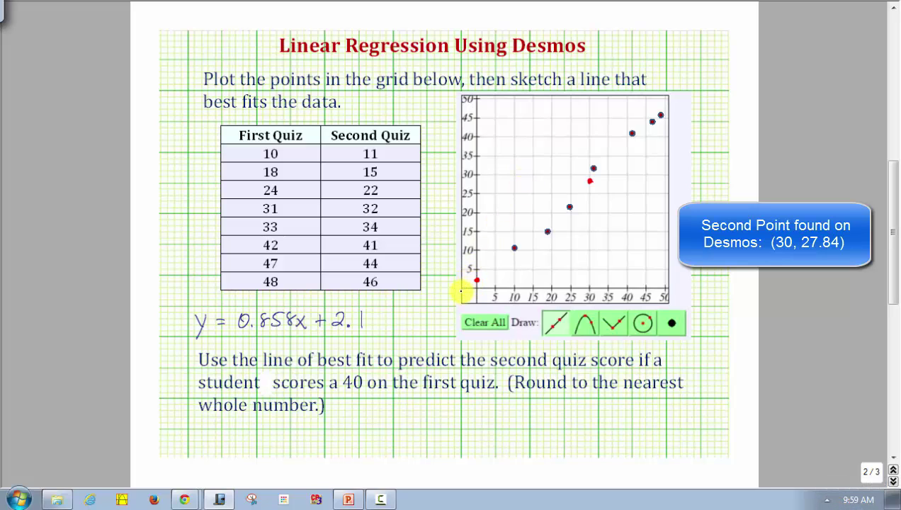
pyautogui.moveTo(461, 291)
pyautogui.mouseDown()
pyautogui.moveTo(674, 105)
pyautogui.moveTo(665, 116)
pyautogui.mouseUp()
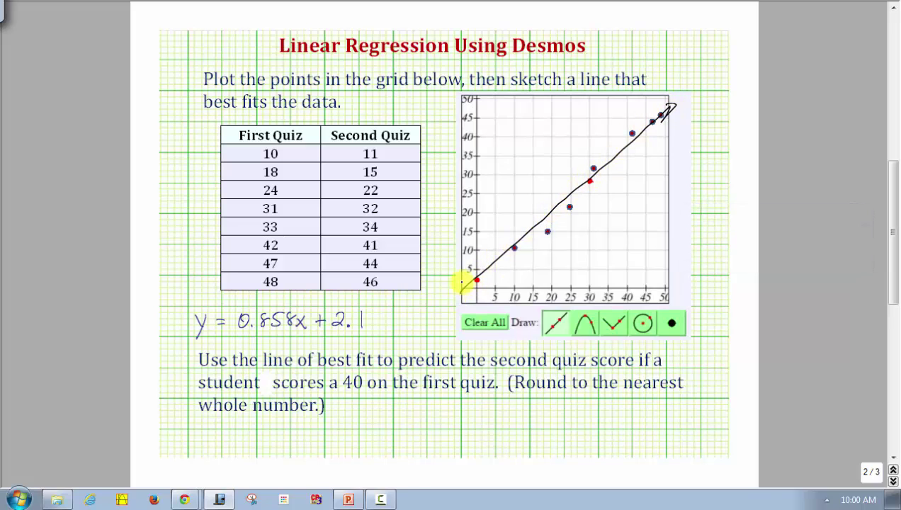
pyautogui.moveTo(461, 283); pyautogui.dragTo(473, 282)
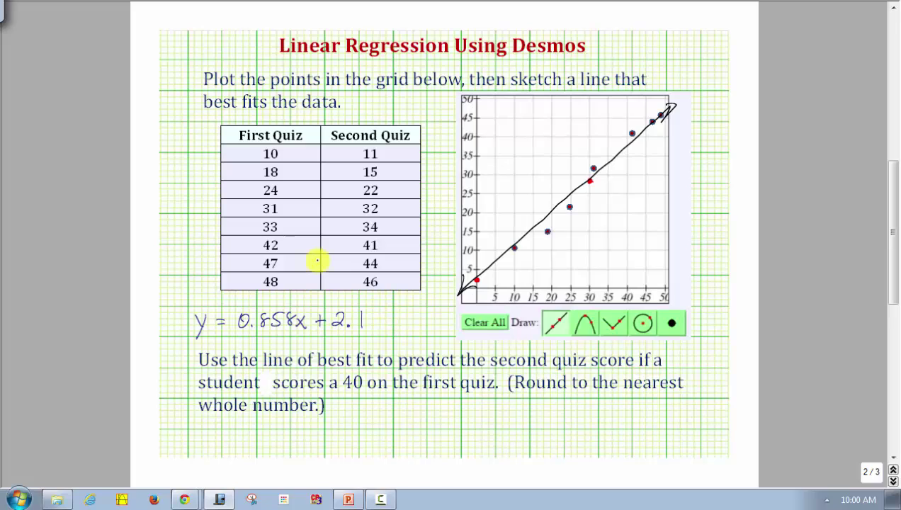
# Draw a straight line from about (0, 2) to (30, 28) on the WAMAP answer grid, then return to the worksheet slide.
pyautogui.click(237, 499)
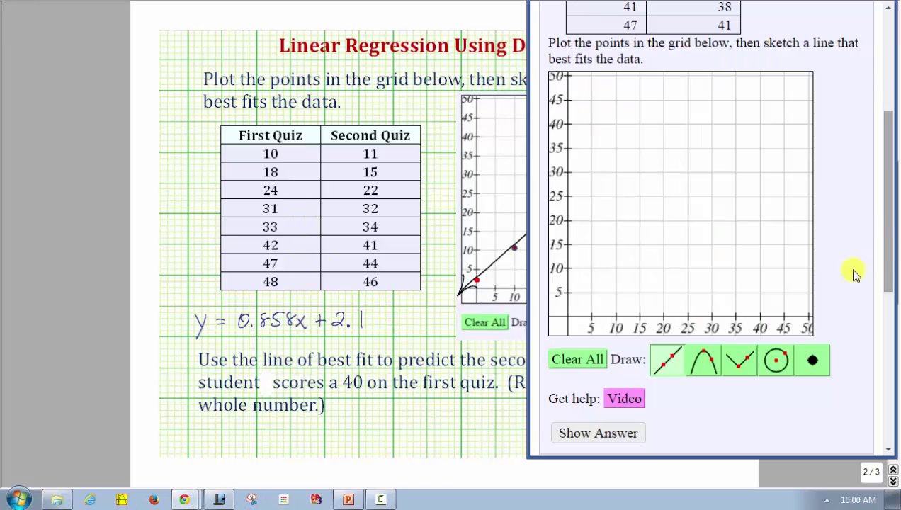
pyautogui.click(669, 361)
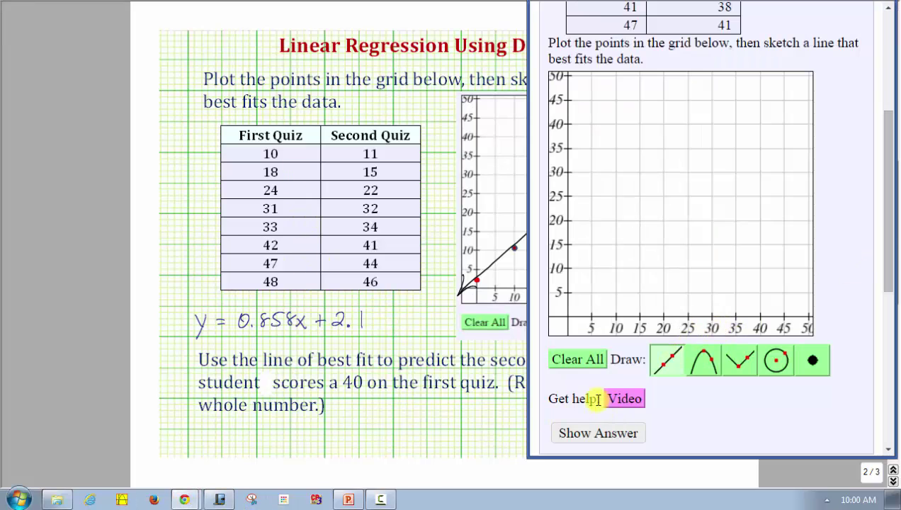
pyautogui.click(566, 306)
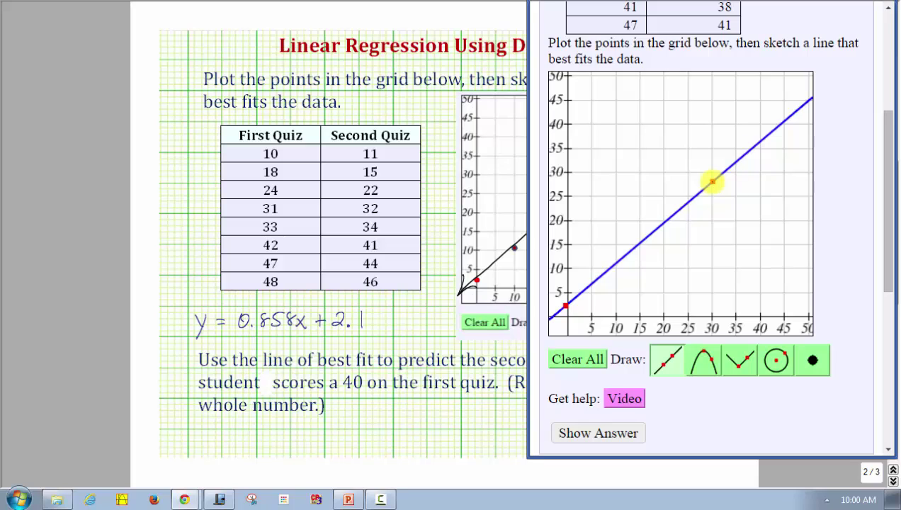
pyautogui.click(712, 182)
pyautogui.moveTo(712, 180); pyautogui.dragTo(713, 179)
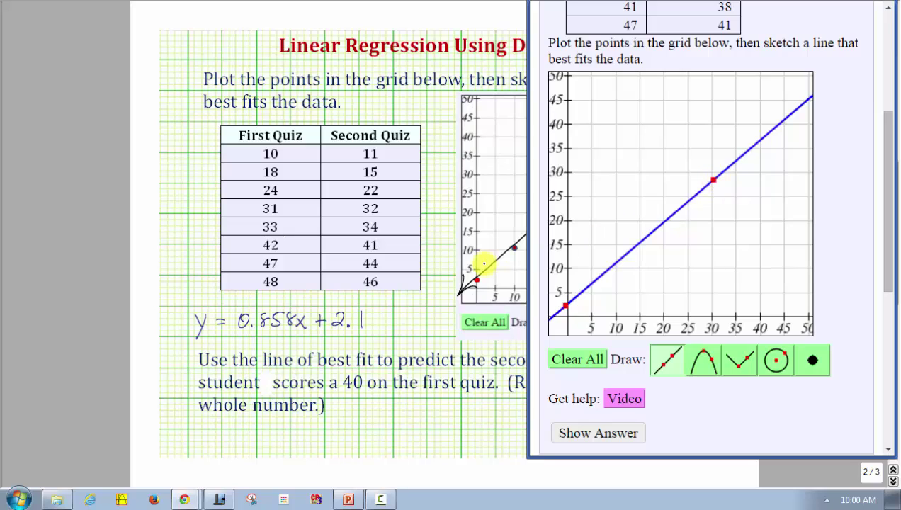
pyautogui.click(434, 292)
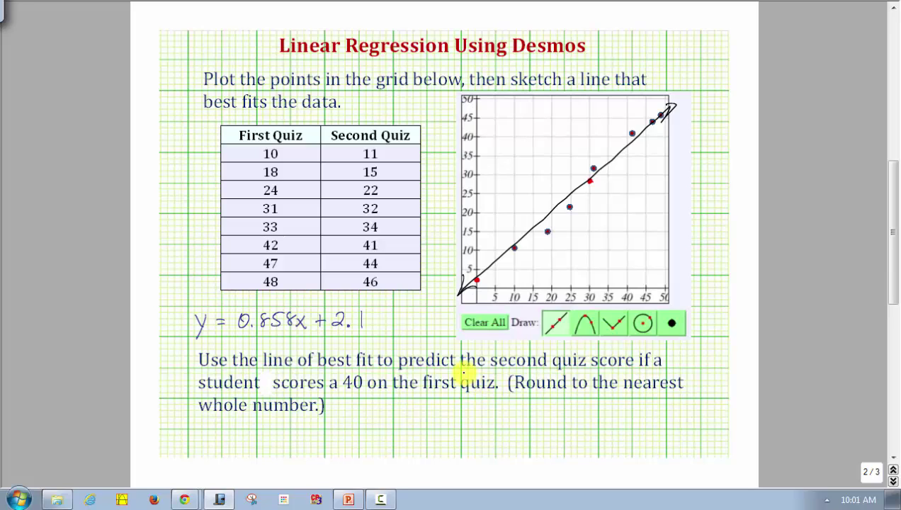
# Recheck the 36.42 prediction in Desmos, then return to the PowerPoint worksheet slide.
pyautogui.moveTo(184, 500)
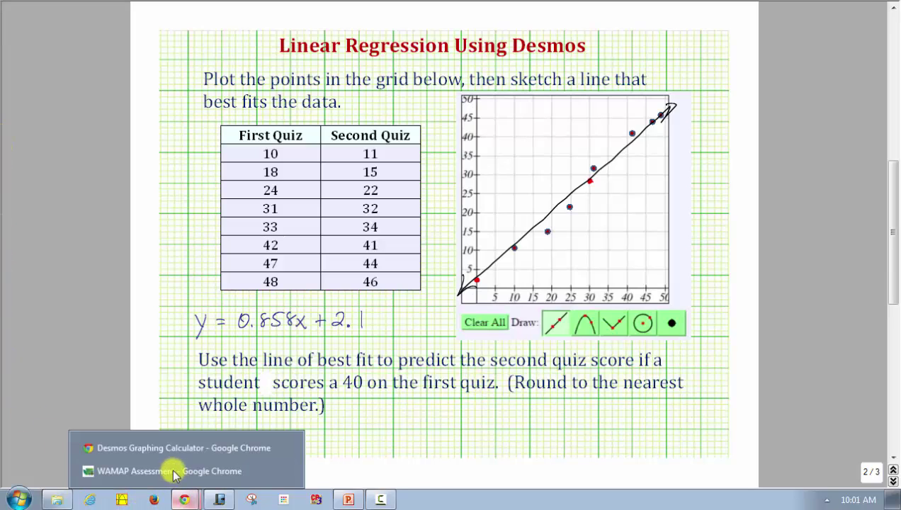
pyautogui.click(163, 449)
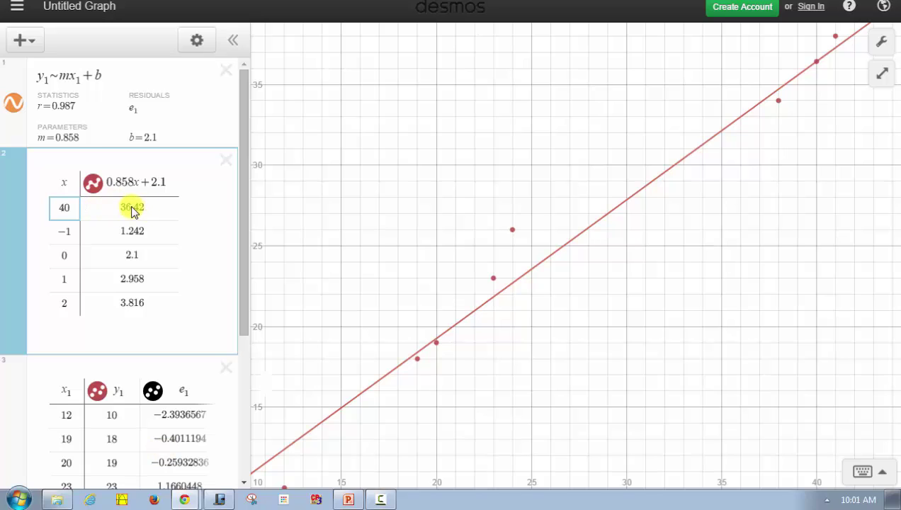
pyautogui.click(347, 498)
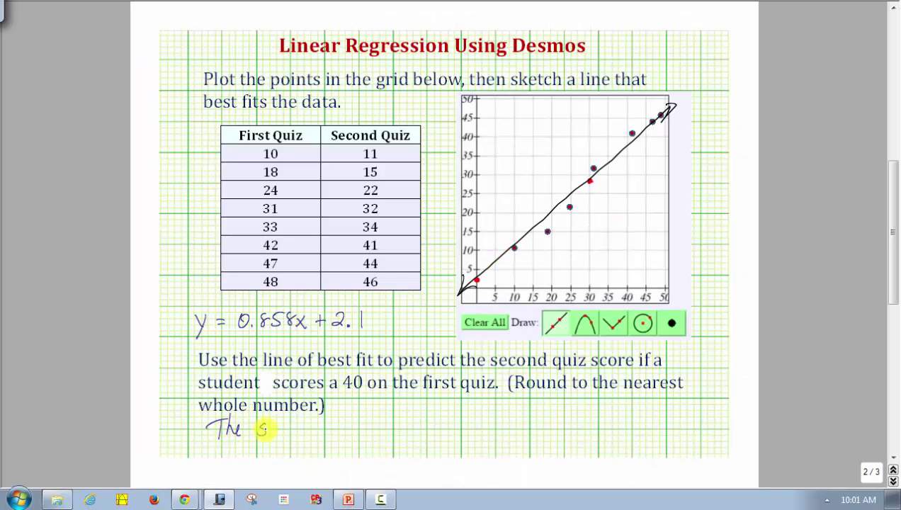